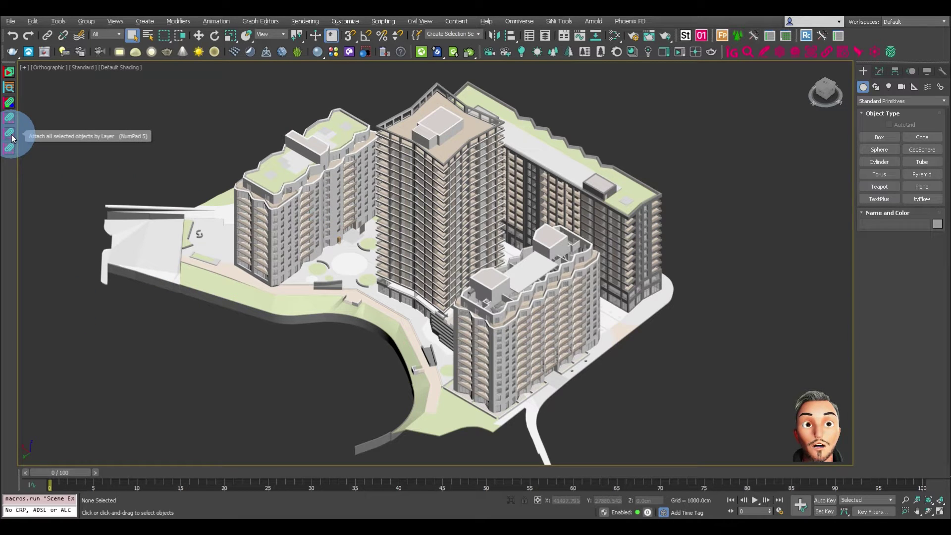
View the Attach By Layer command in the SiNi Sculpt tools and check the scene's existing layers in the Layer Explorer
left_click(778, 50)
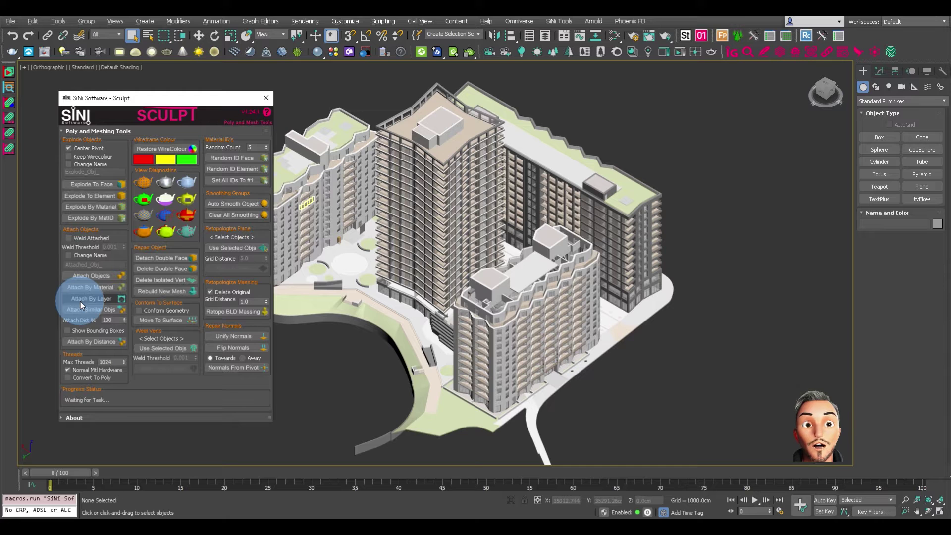
left_click(266, 98)
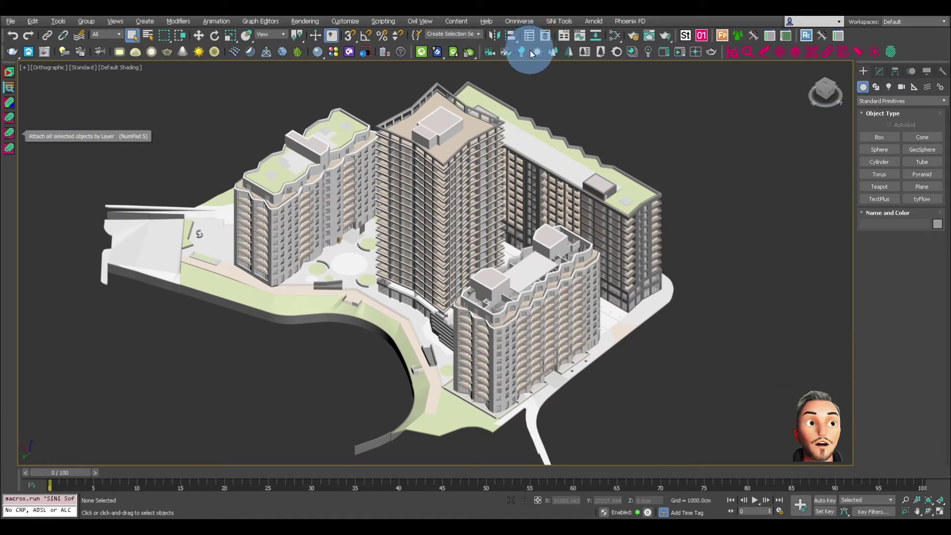
left_click(529, 36)
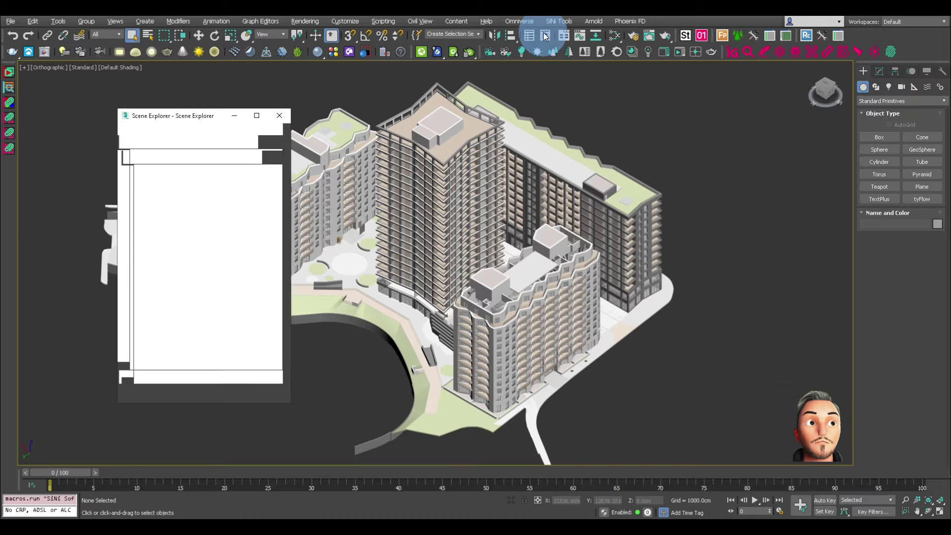
left_click(280, 115)
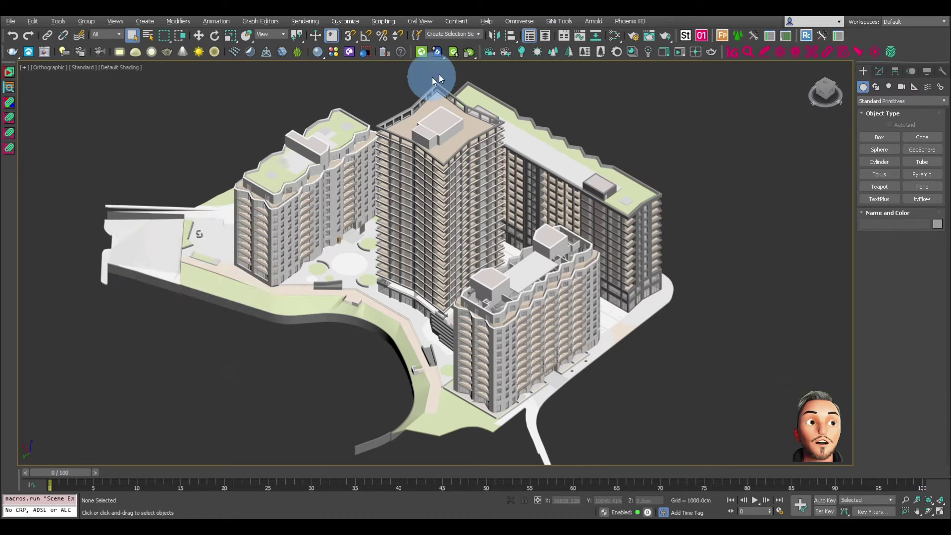
left_click(546, 36)
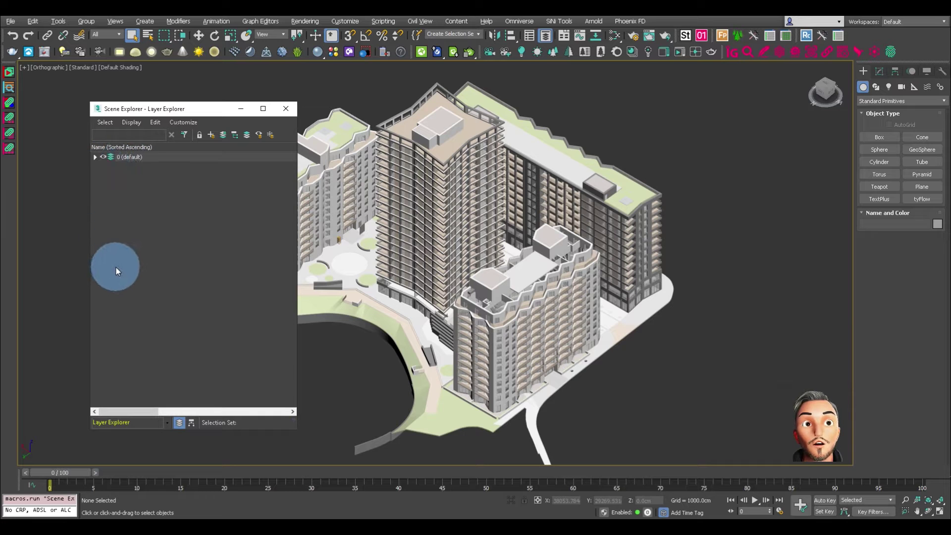
left_click(286, 109)
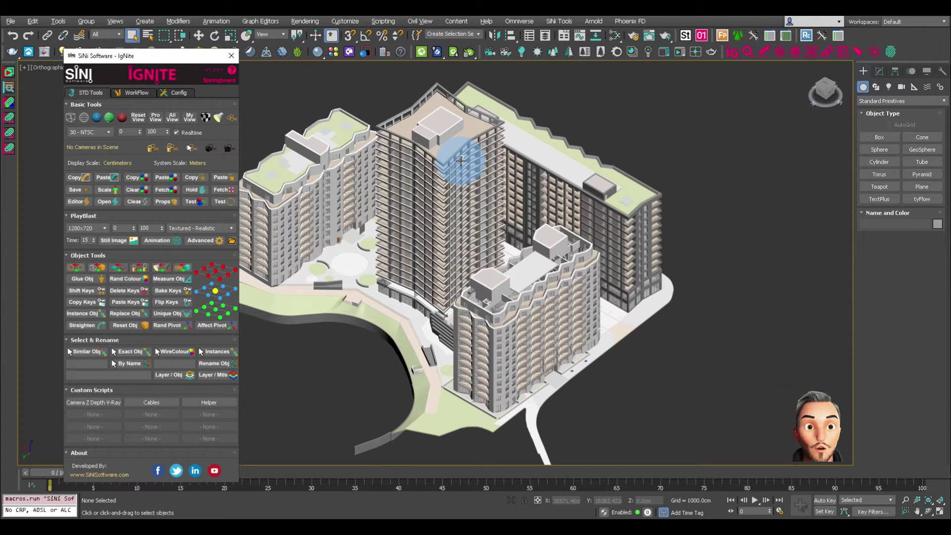
Sort every object in the scene into layers by material with IgNite's Layer / Mtls tool, and close IgNite
key("ctrl+a")
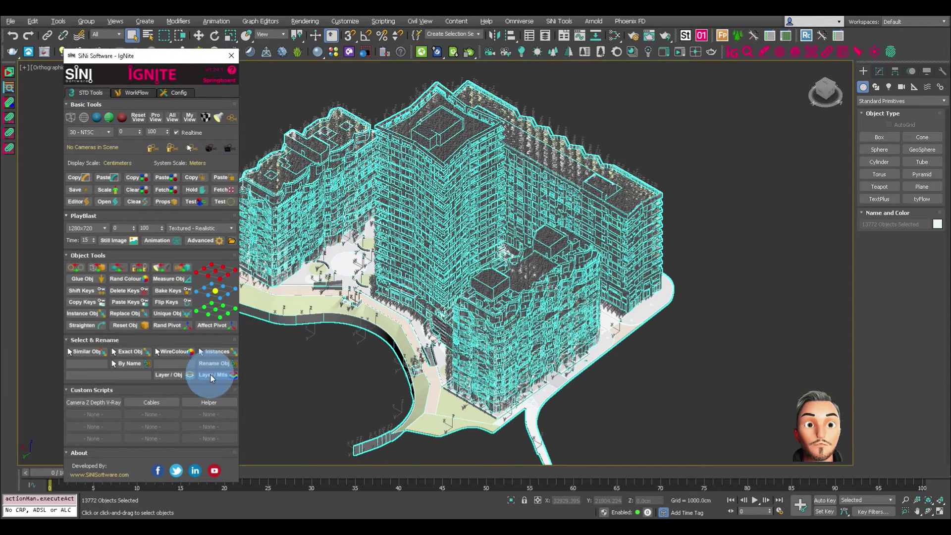
left_click(211, 376)
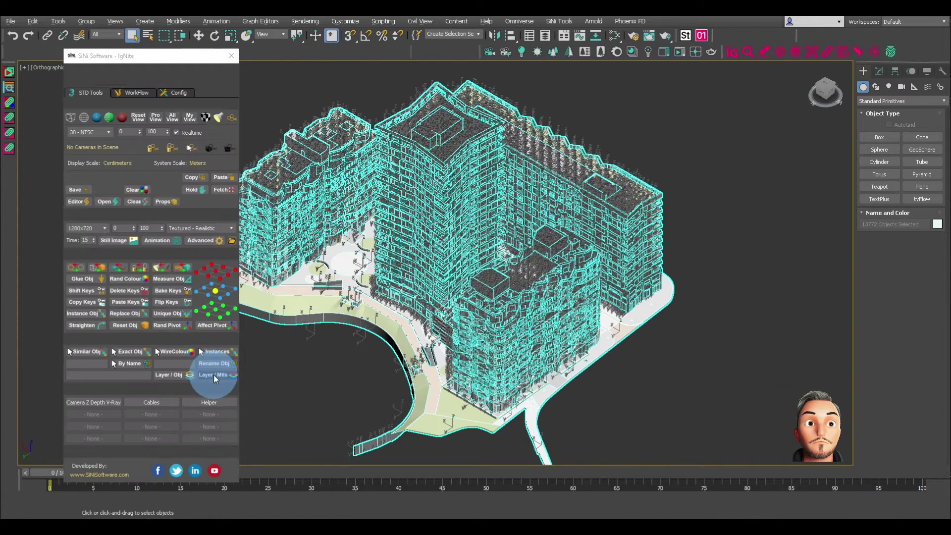
left_click(231, 59)
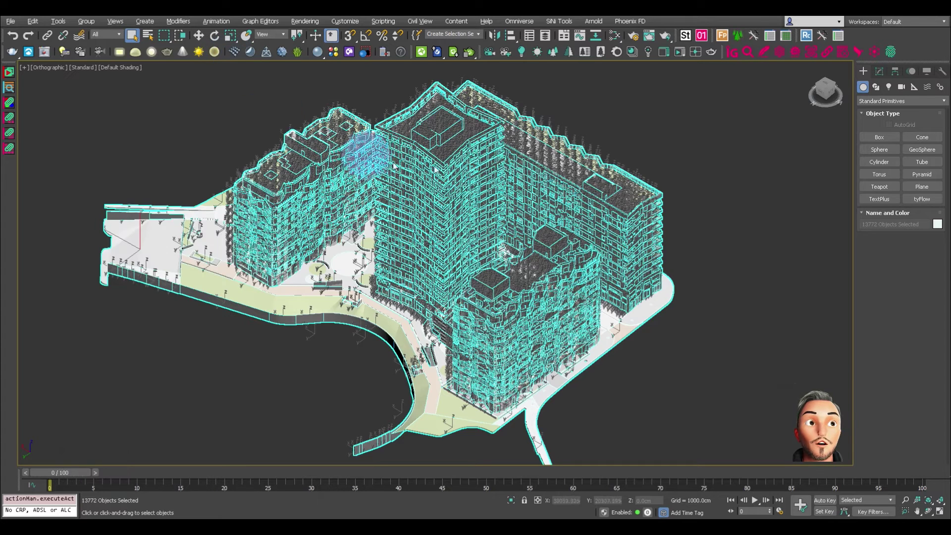
Review the material-named layers in the Layer Explorer with their lists collapsed, and inspect the objects in the AHMM_Balcony Hatch layer
left_click(545, 35)
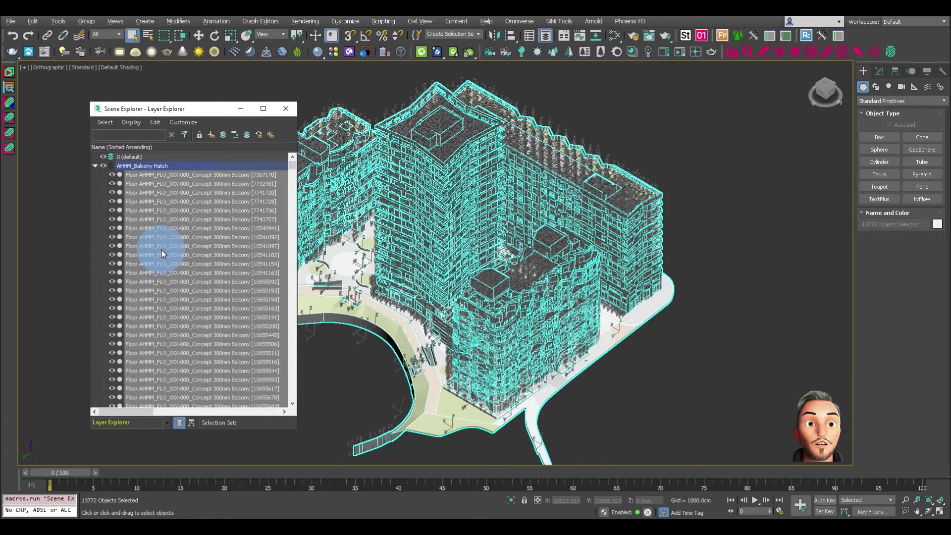
left_click(167, 166)
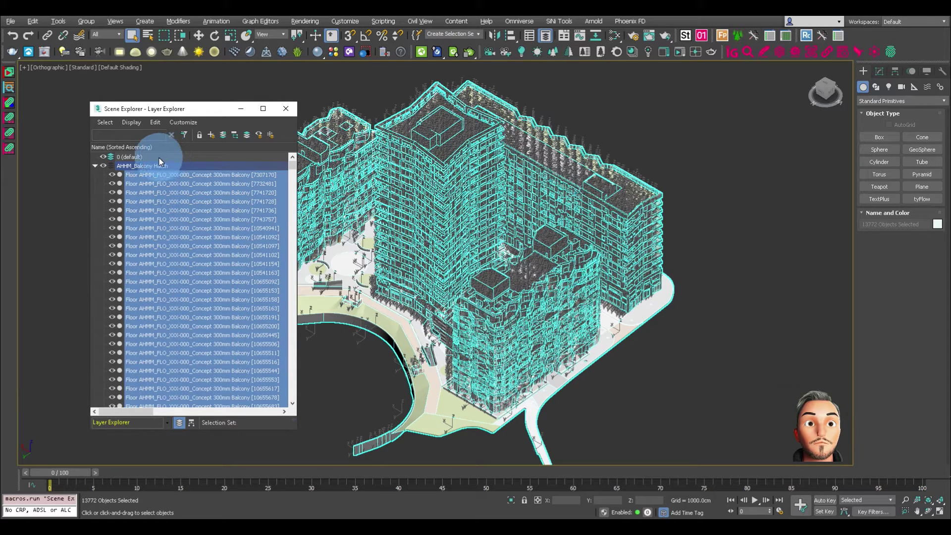
right_click(167, 157)
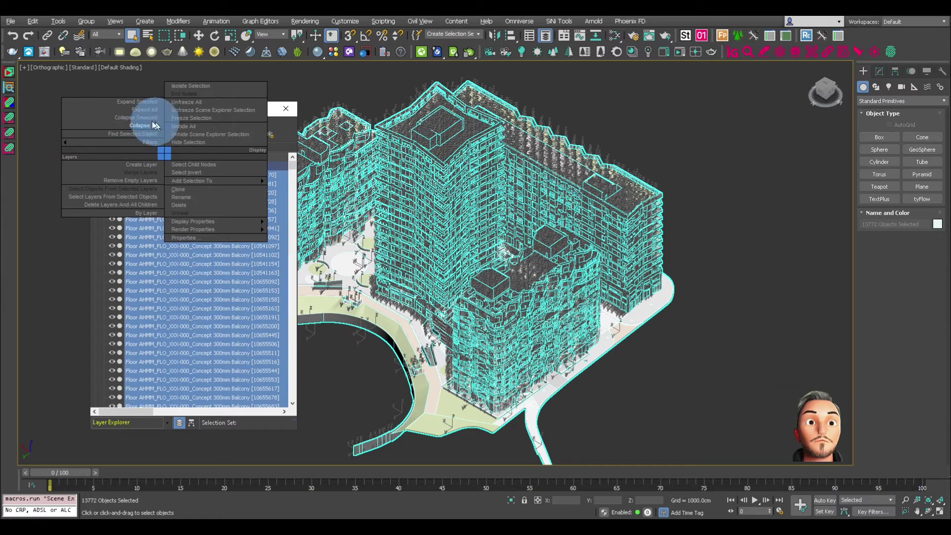
left_click(126, 118)
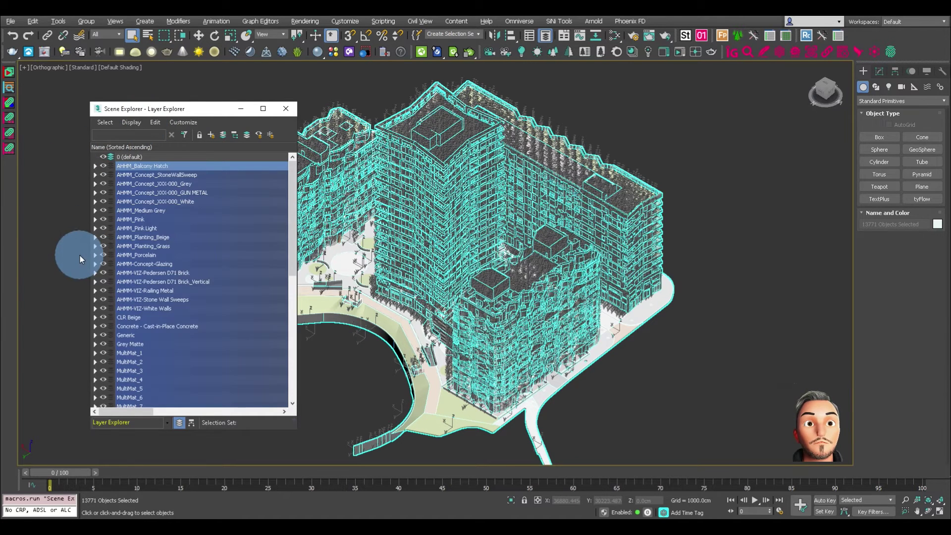
mouse_move(286, 228)
left_mouse_down()
mouse_move(289, 212)
mouse_move(292, 356)
mouse_move(289, 193)
mouse_move(284, 366)
mouse_move(283, 165)
mouse_move(95, 168)
left_mouse_up()
left_click(95, 167)
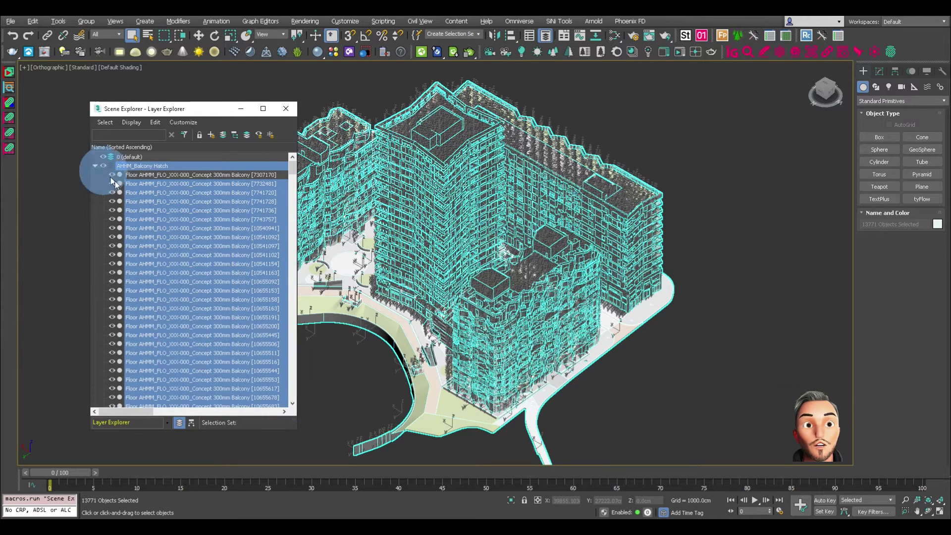
left_click_drag(142, 387, 78, 120)
left_click(95, 165)
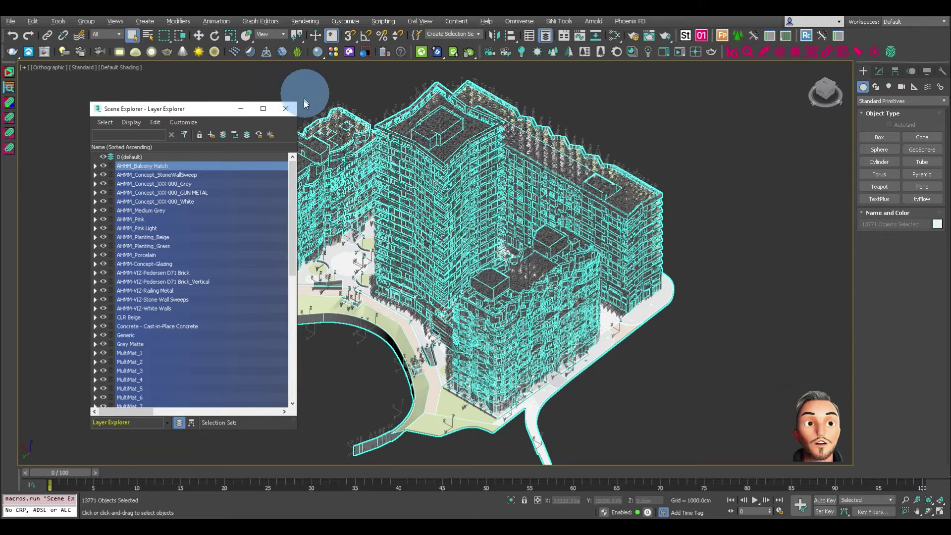
left_click(286, 109)
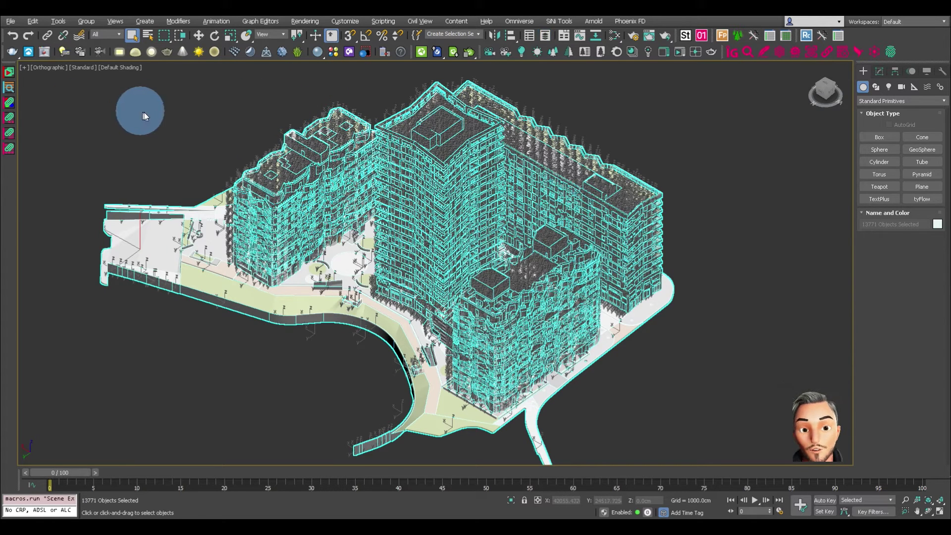
Attach all objects in the scene by layer
left_click(165, 117)
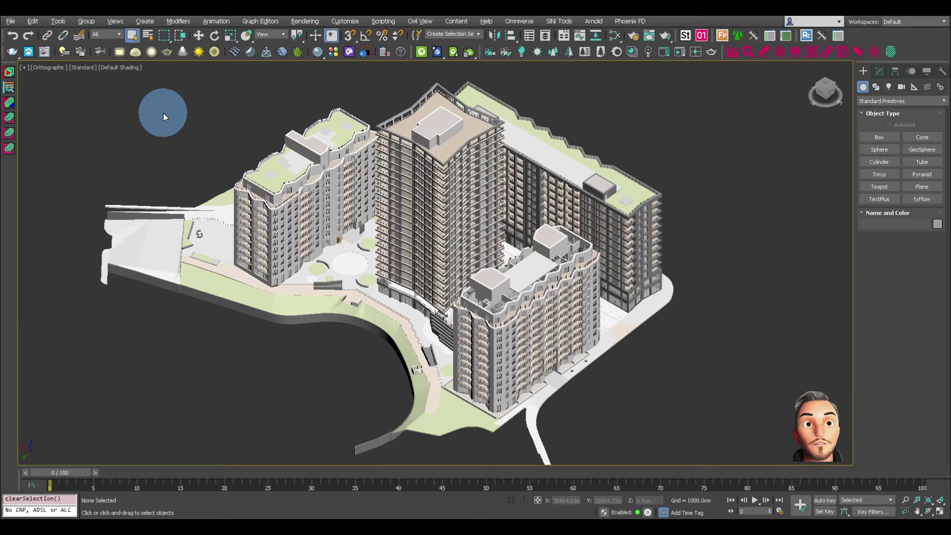
key("ctrl+a")
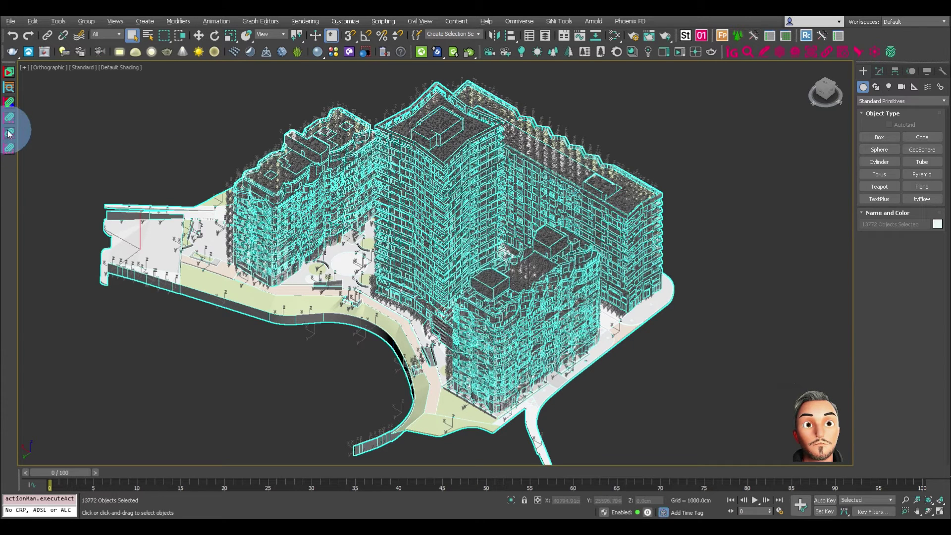
left_click(9, 134)
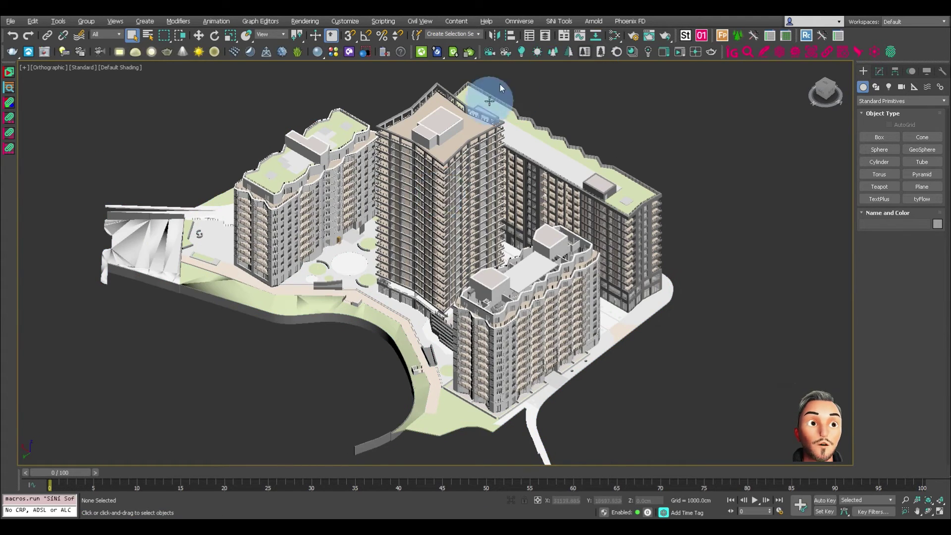
Examine the attached objects inside the layers from AHMM_Concept_XXX-000_Grey through AHMM_Pink Light in the Layer Explorer
left_click(549, 34)
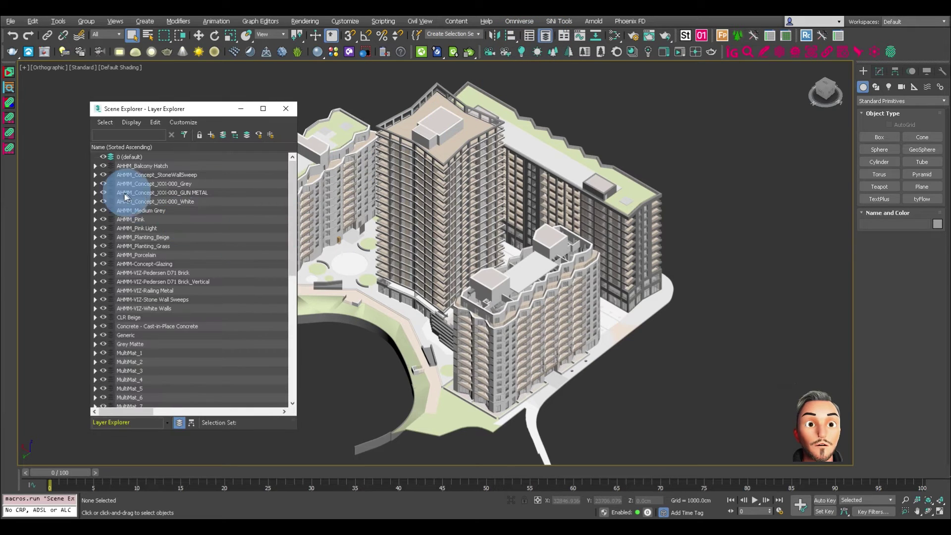
left_click(95, 183)
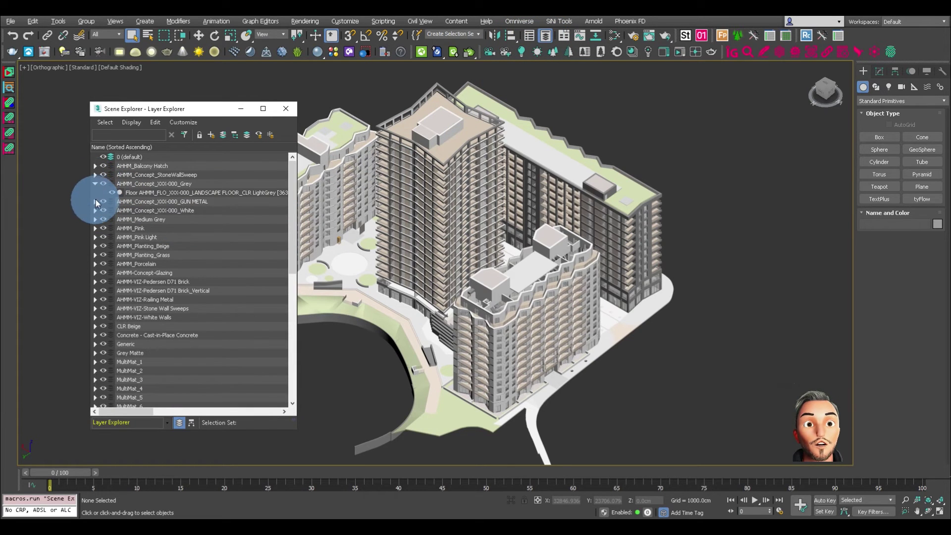
left_click(95, 201)
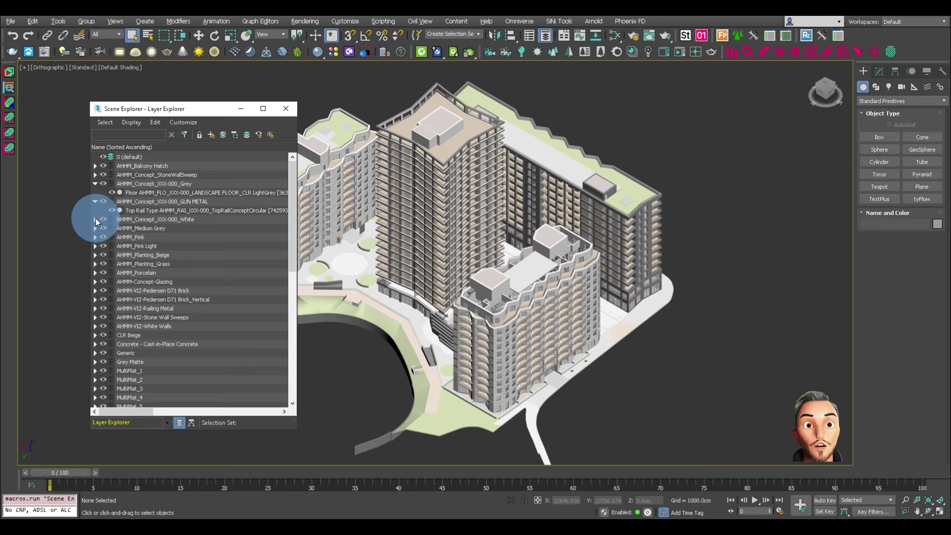
left_click(96, 219)
left_click(96, 237)
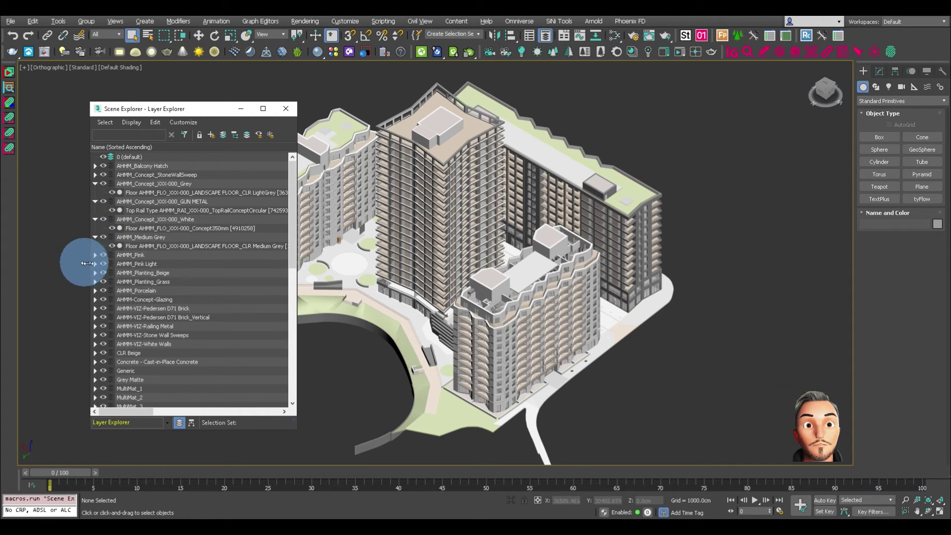
left_click(95, 255)
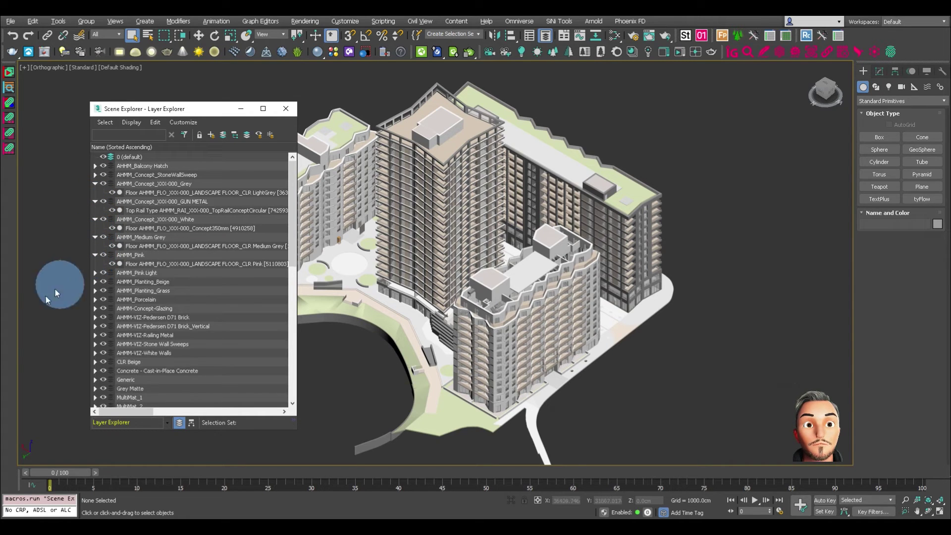
left_click(95, 272)
left_click(285, 108)
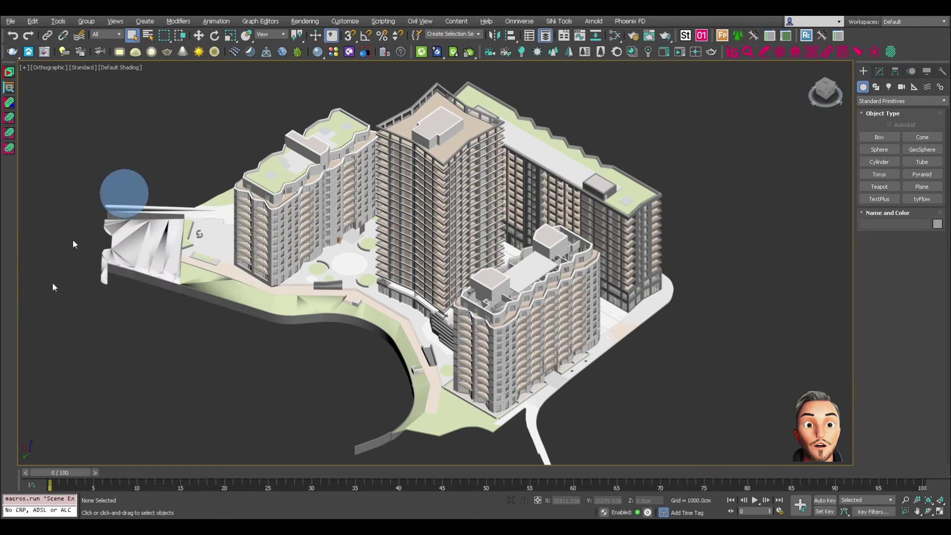
Switch to the SiNi help documentation in the browser, view Sculpt's Training videos and Sculpt (UI) pages, and return to 3ds Max
left_click(53, 515)
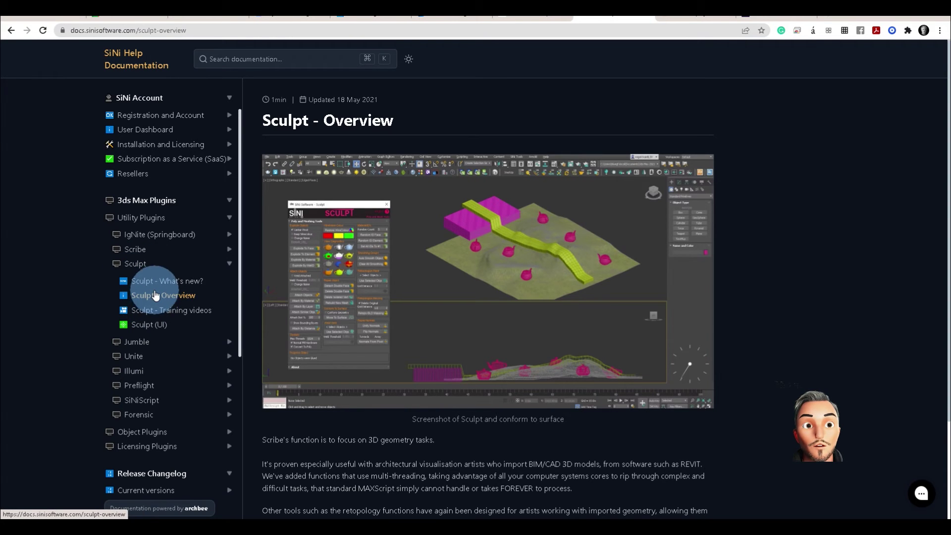
left_click(166, 311)
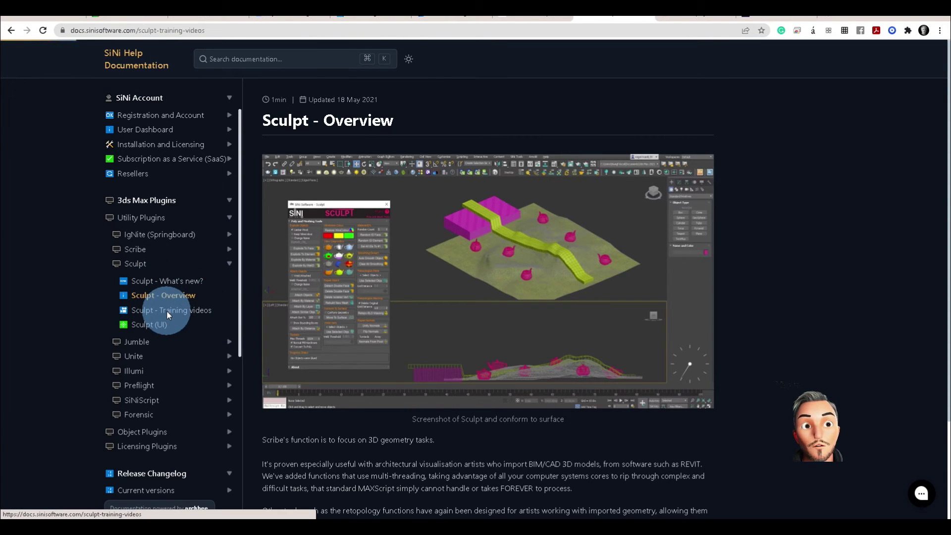
left_click(149, 331)
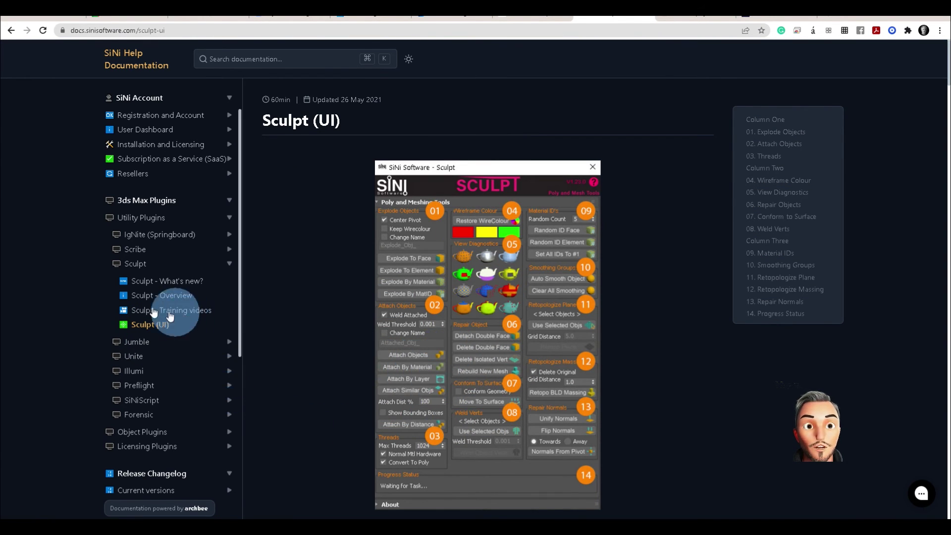
left_click(251, 524)
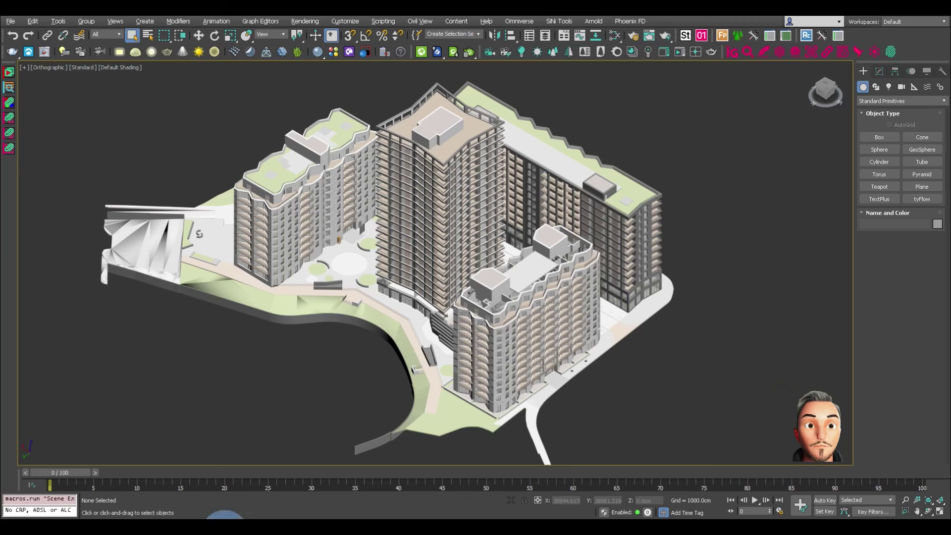